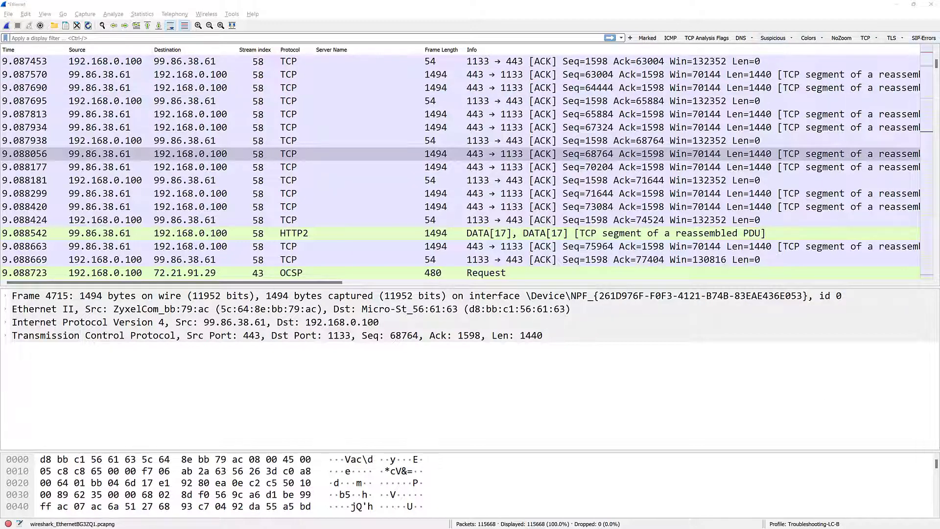
Step: Review the saved filters grouped under the TCP, Colors and Suspicious filter buttons
left_click(876, 38)
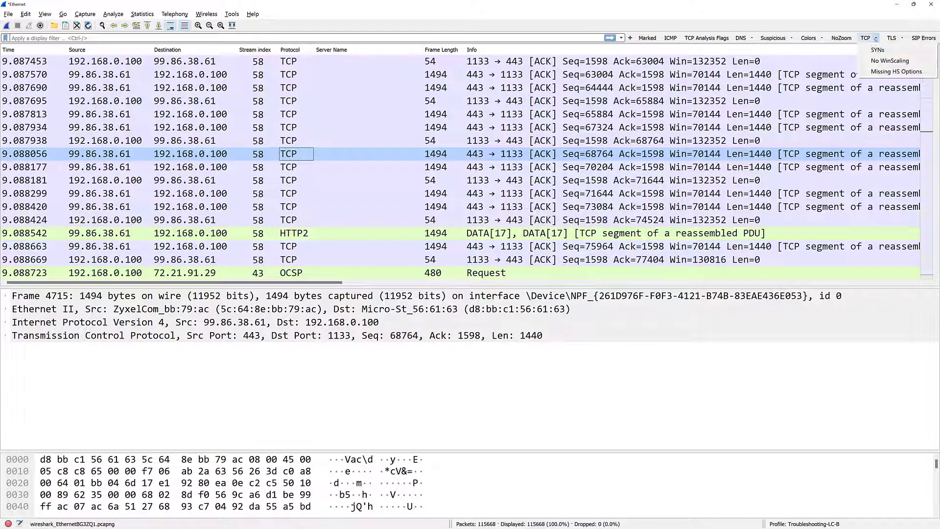
left_click(818, 38)
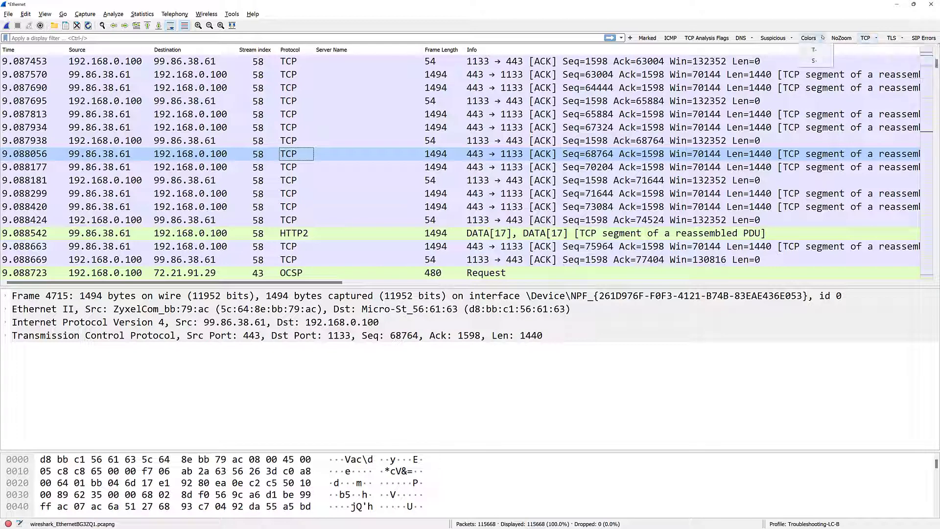
left_click(811, 40)
left_click(789, 39)
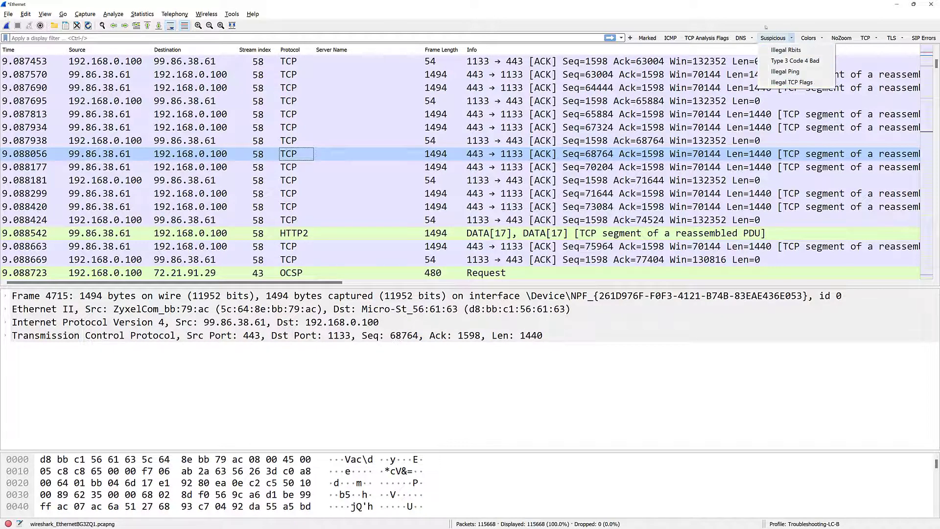
left_click(749, 22)
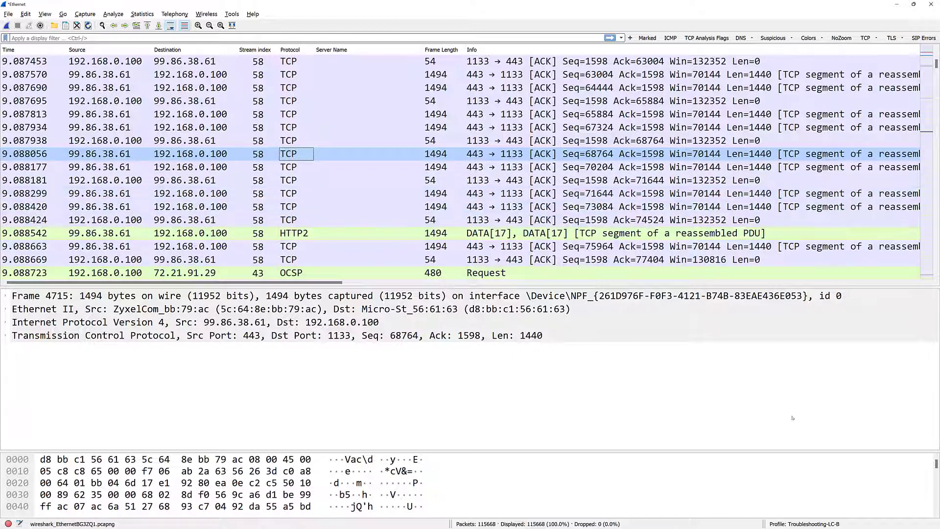
Step: Export the selected personal profile, Troubleshooting-LC-B, to a zip file named sampleexport in the My Wireshark Profiles to Share folder
right_click(796, 526)
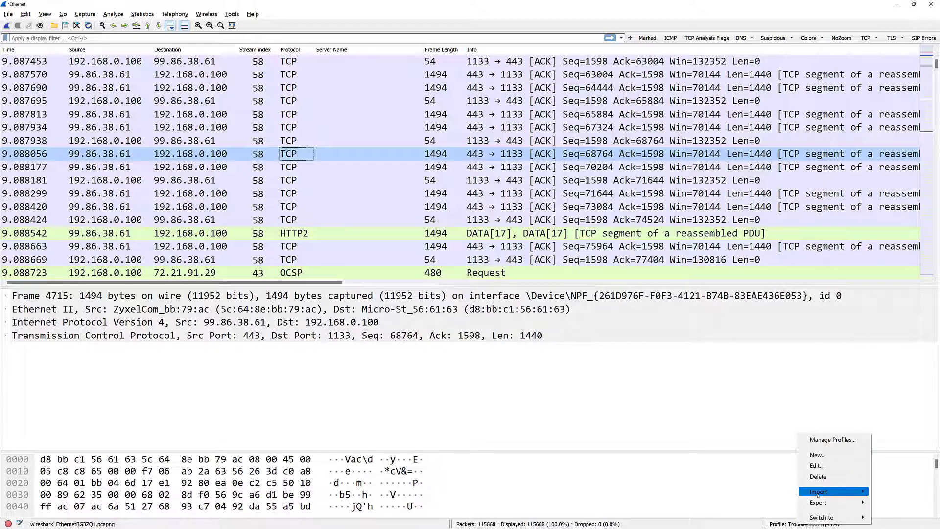
mouse_move(818, 503)
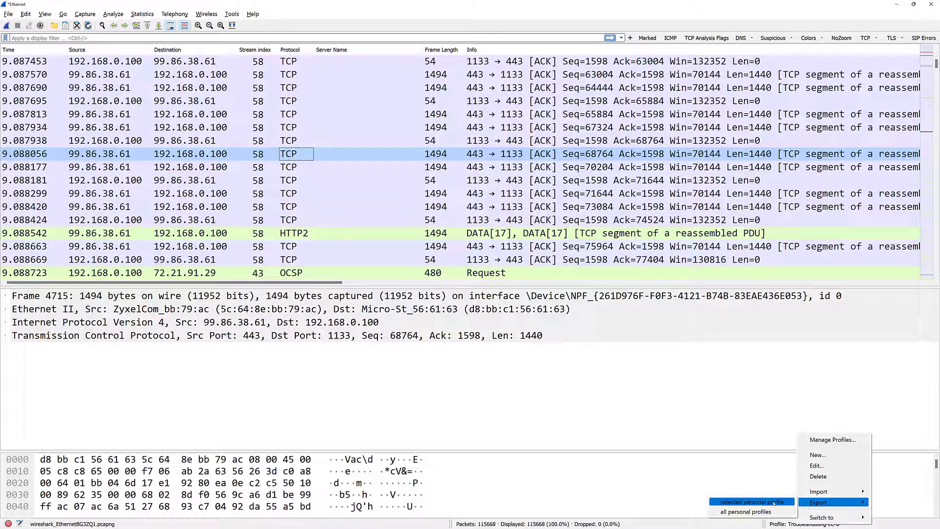
left_click(774, 503)
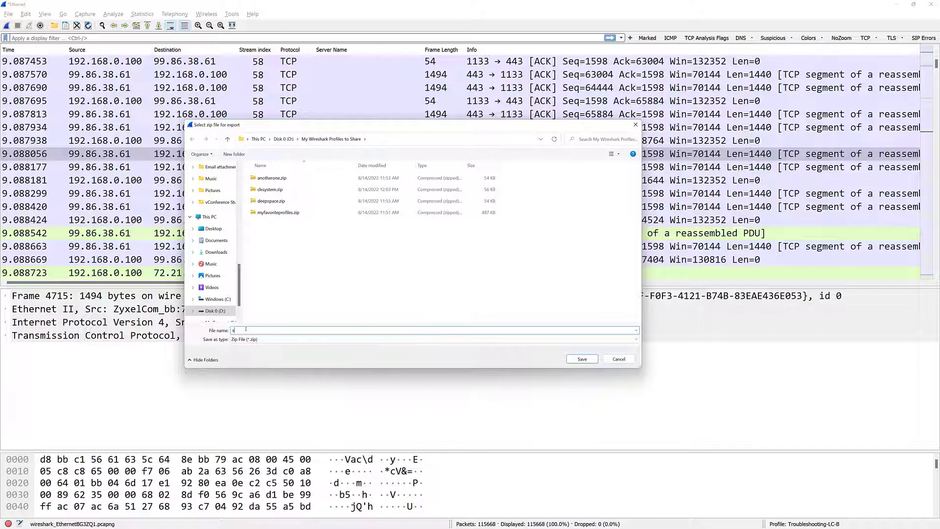
type("ampleexport")
left_click(573, 358)
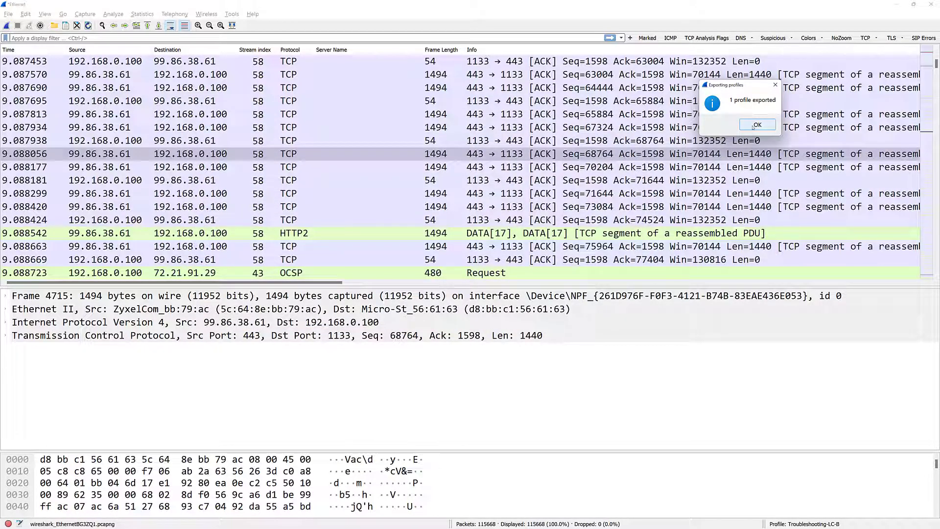
left_click(755, 125)
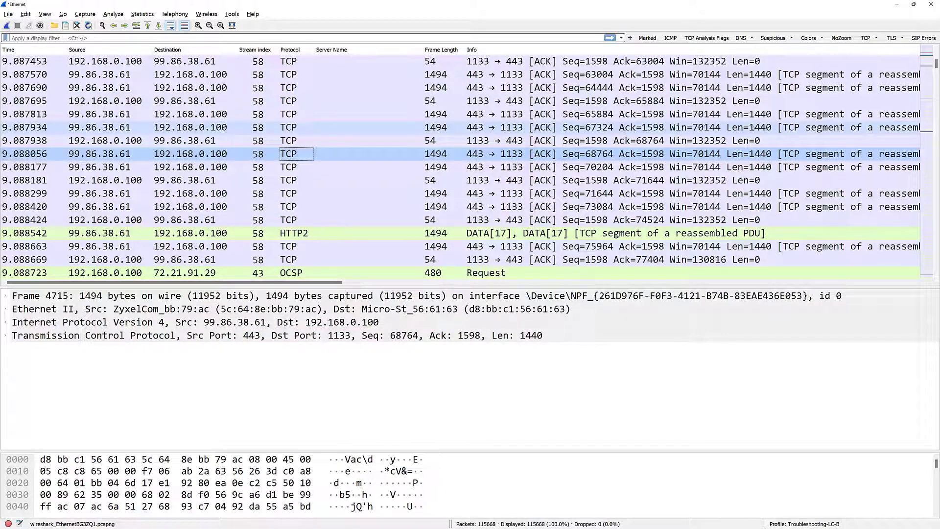
Step: In File Explorer, inspect the Troubleshooting-LC-B folder inside sampleexport.zip, and close the window
key("alt+Tab")
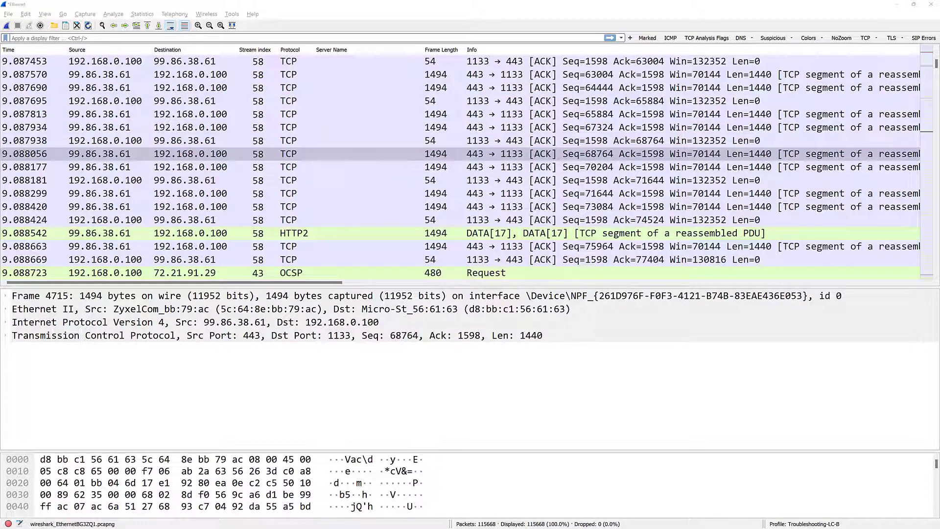
left_click_drag(939, 29, 483, 125)
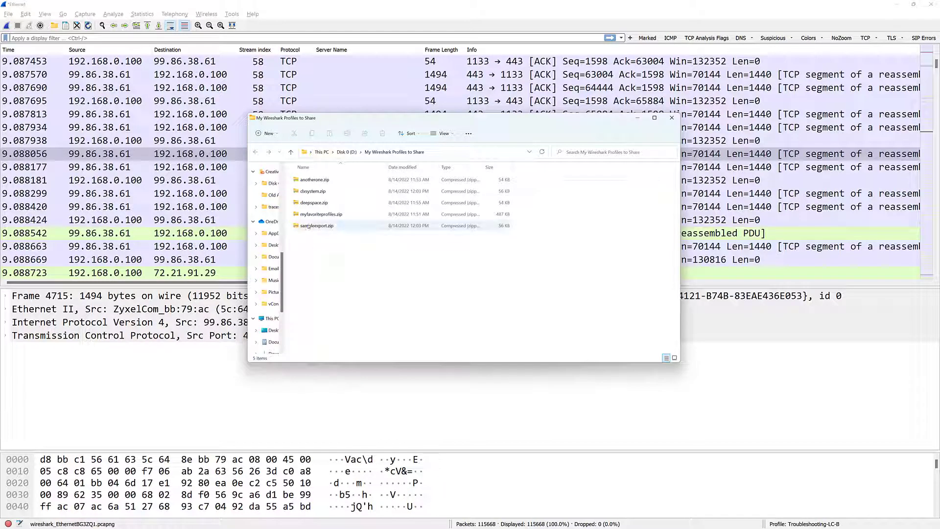
double_click(307, 227)
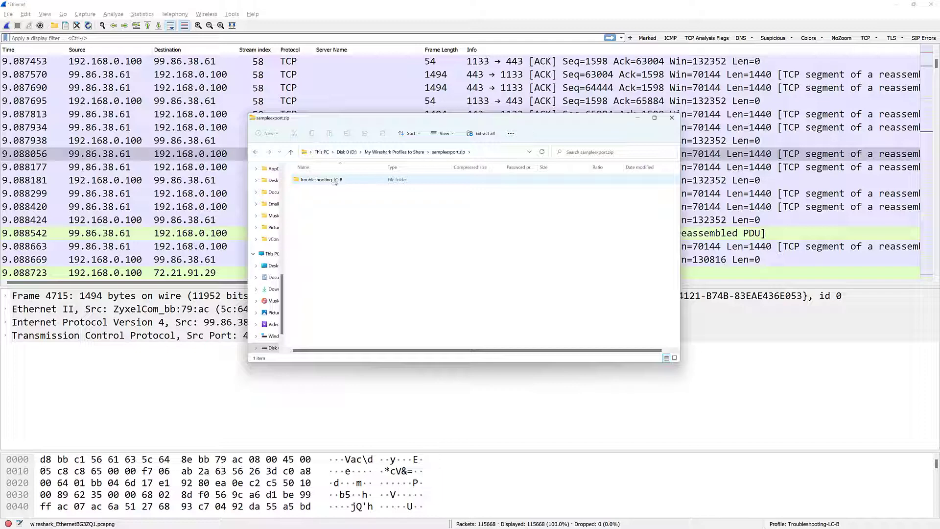
double_click(332, 180)
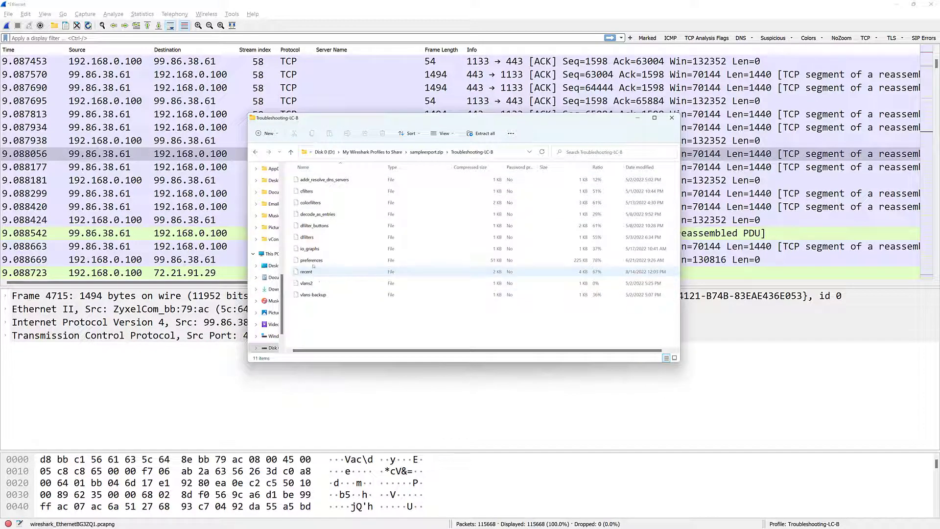
left_click(424, 152)
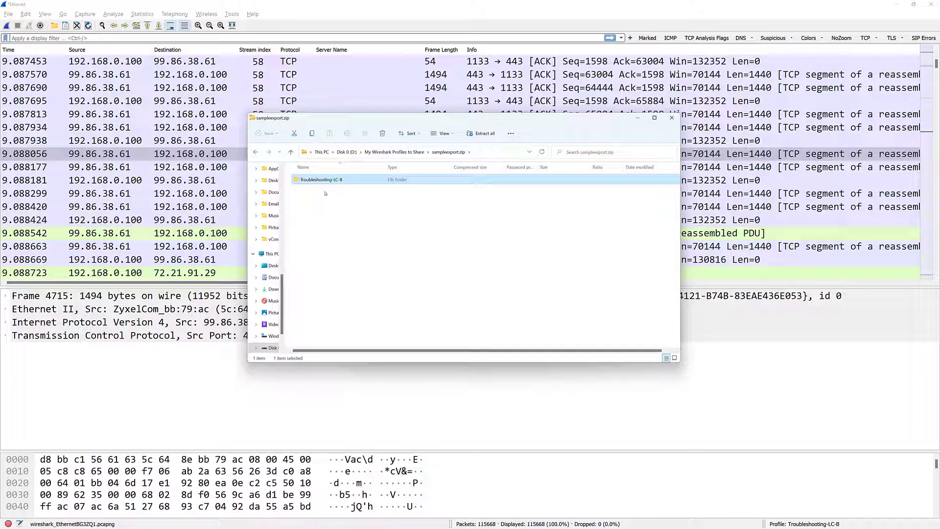
left_click(672, 118)
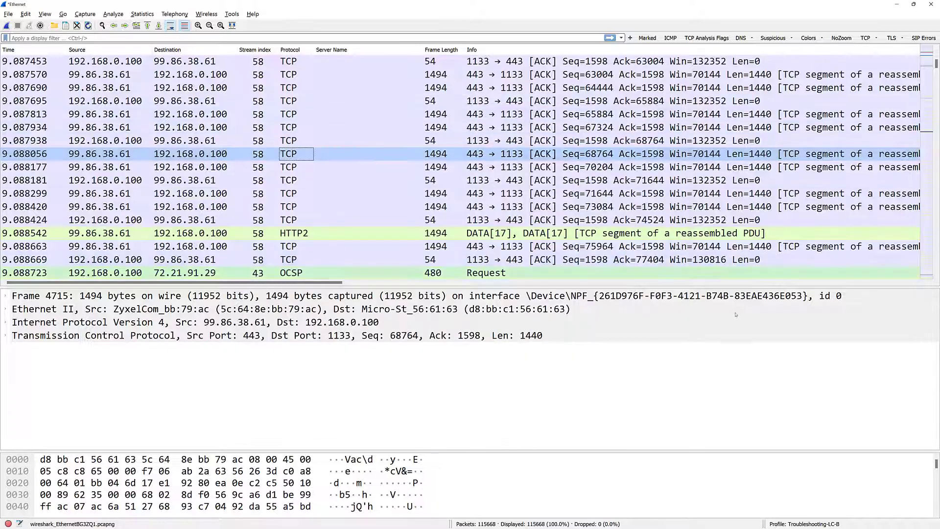
Step: Try to import the profile from sampleexport.zip while Troubleshooting-LC-B is still installed
right_click(793, 523)
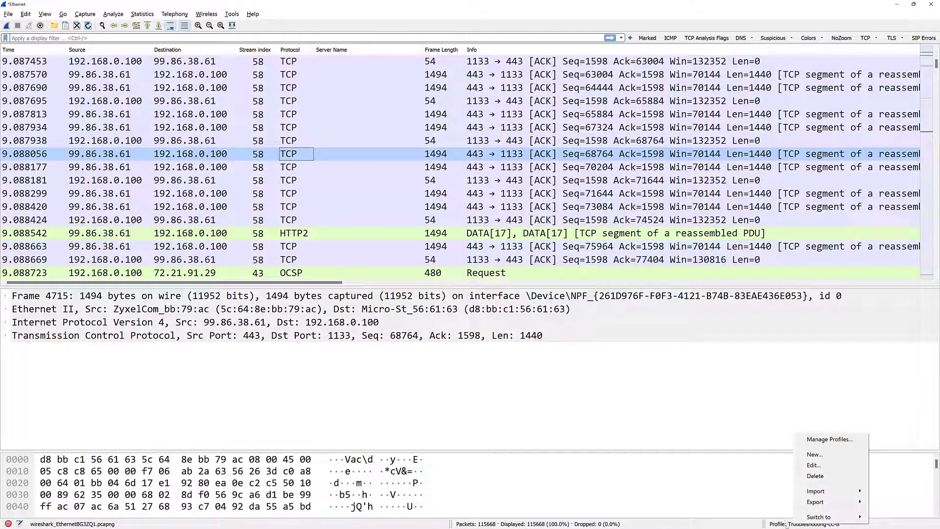
mouse_move(841, 491)
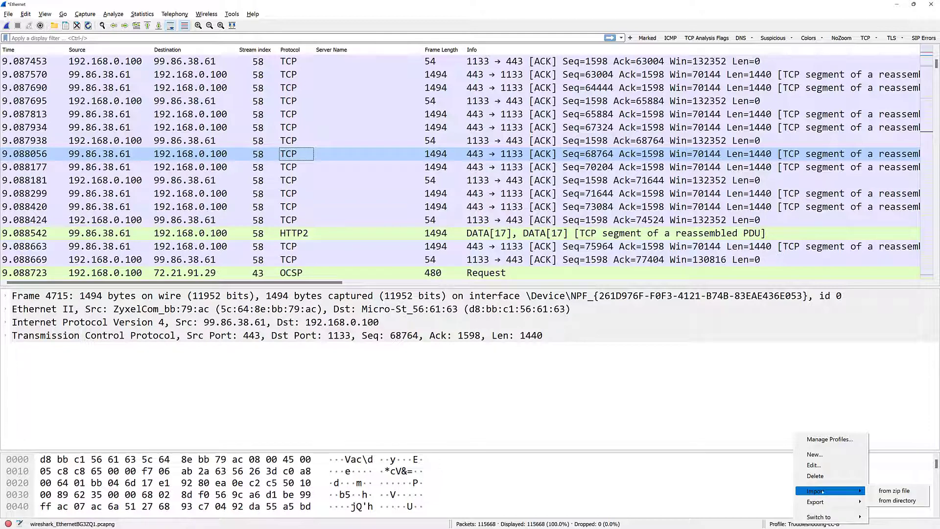
left_click(914, 491)
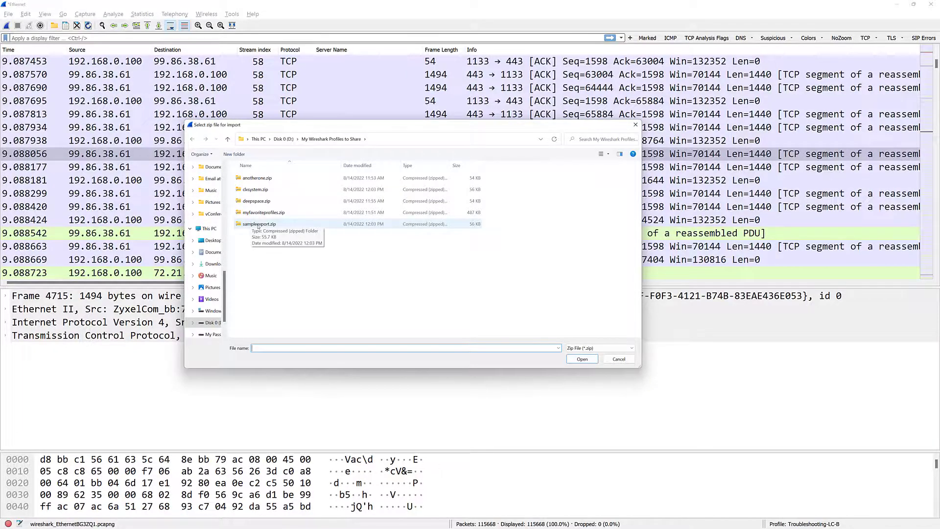
double_click(258, 225)
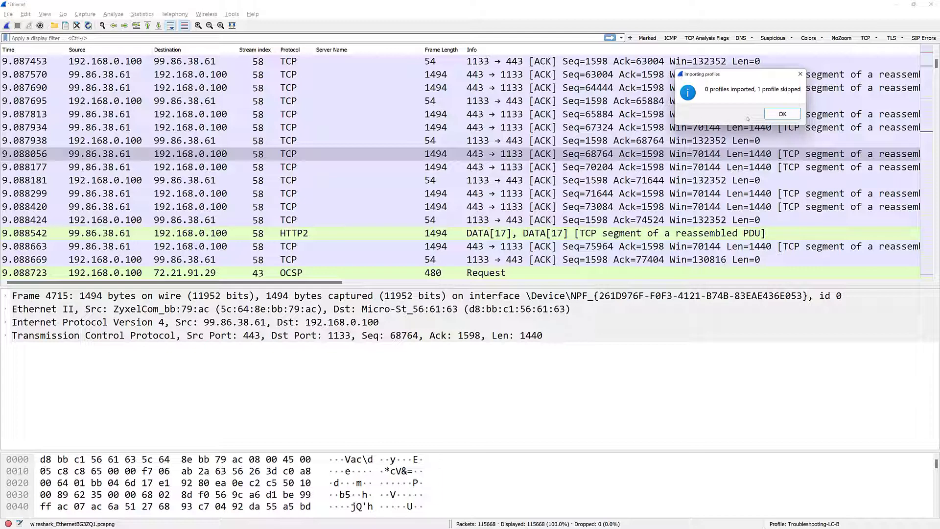
left_click(782, 114)
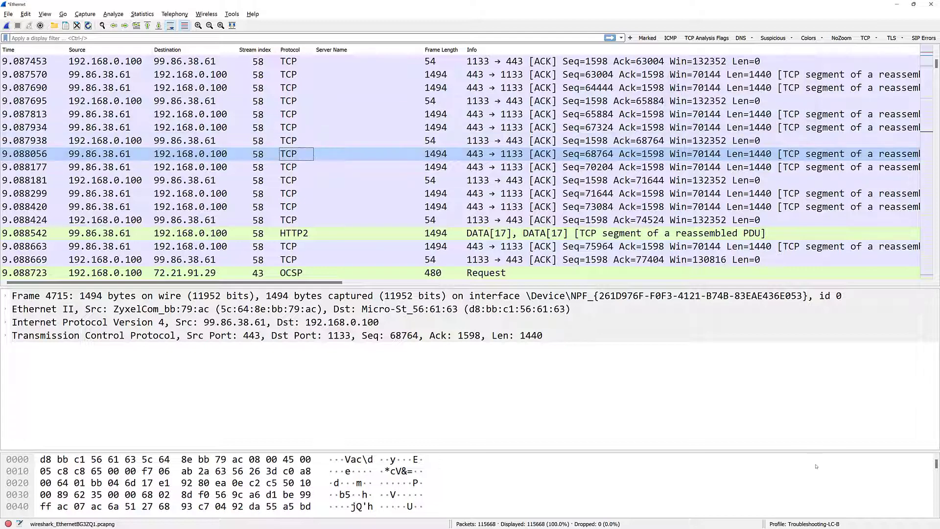
Step: Delete the current Troubleshooting-LC-B profile
right_click(794, 523)
left_click(814, 475)
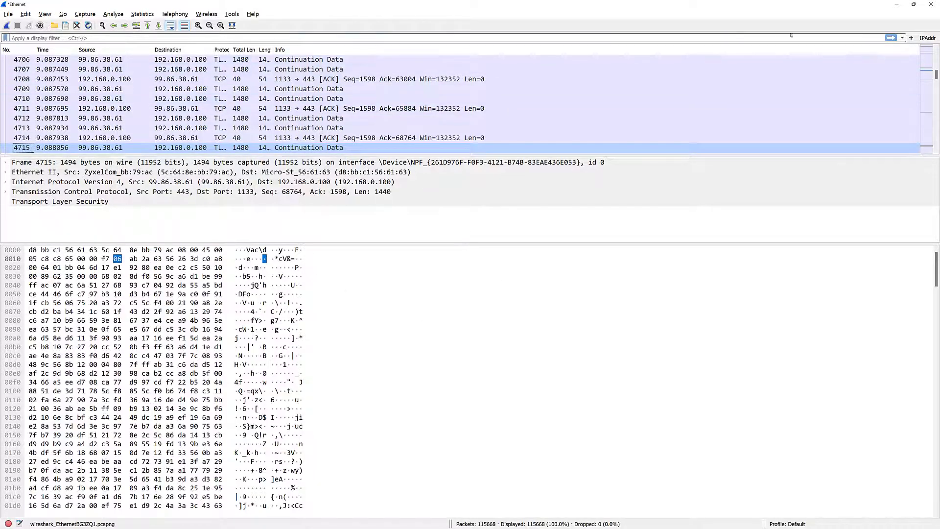
Step: Import the profile from sampleexport.zip and switch to the Troubleshooting-LC-B profile
right_click(783, 526)
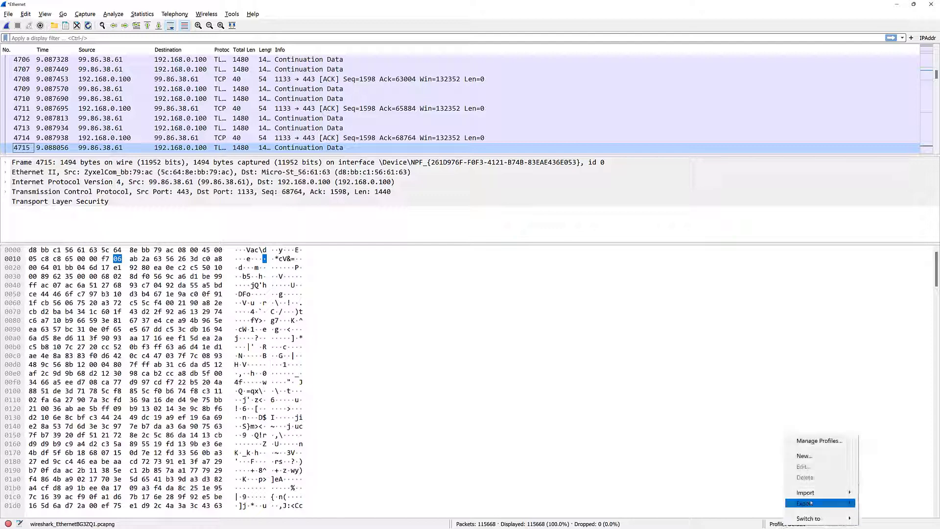
mouse_move(814, 493)
left_click(883, 492)
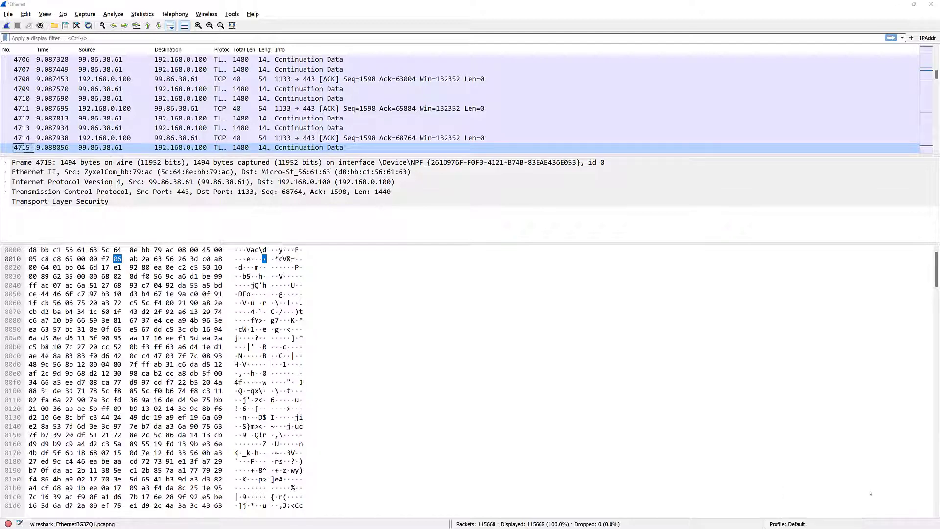
double_click(272, 224)
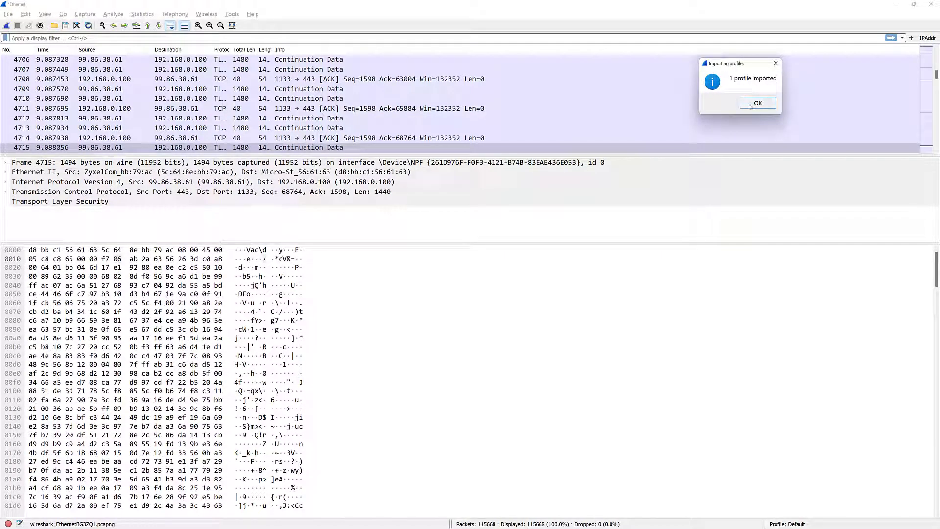
left_click(750, 106)
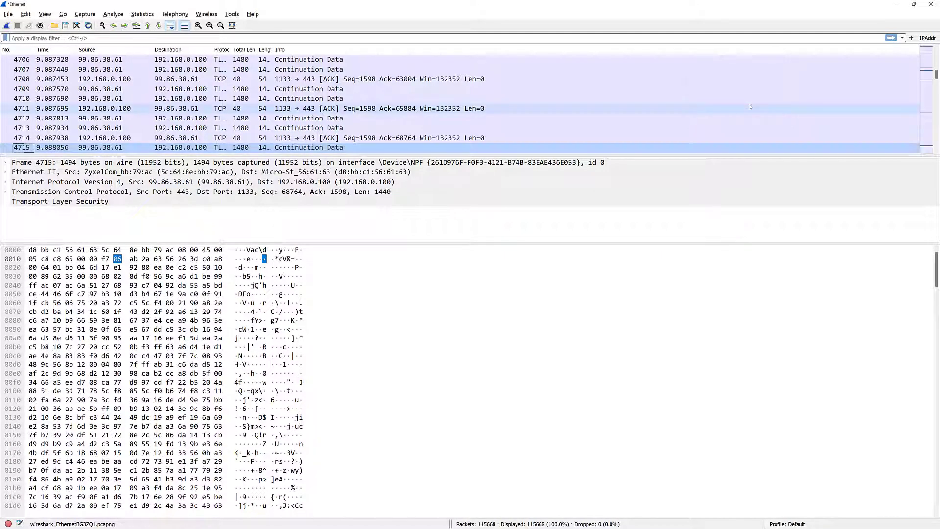
left_click(799, 525)
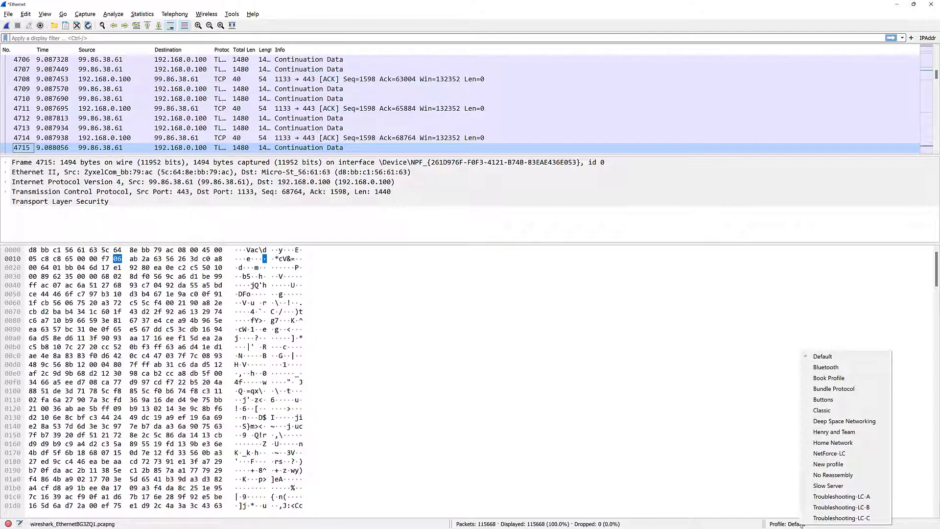
left_click(828, 508)
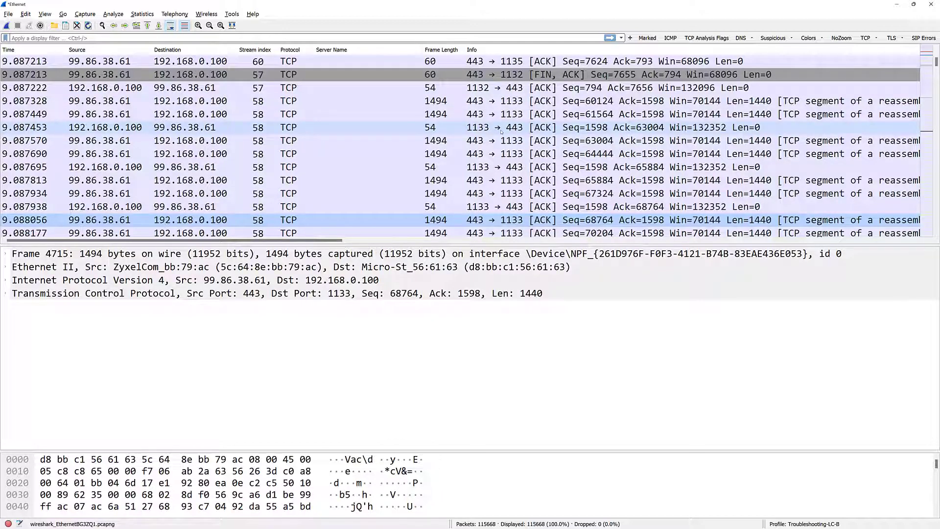
Step: Create a new personal configuration profile named TEMPLATE from the default settings and apply it
right_click(790, 523)
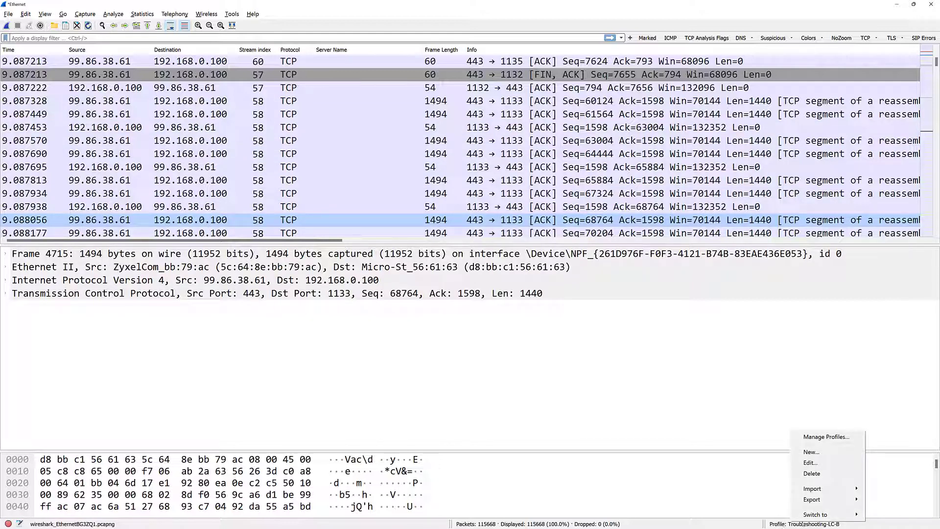
left_click(811, 451)
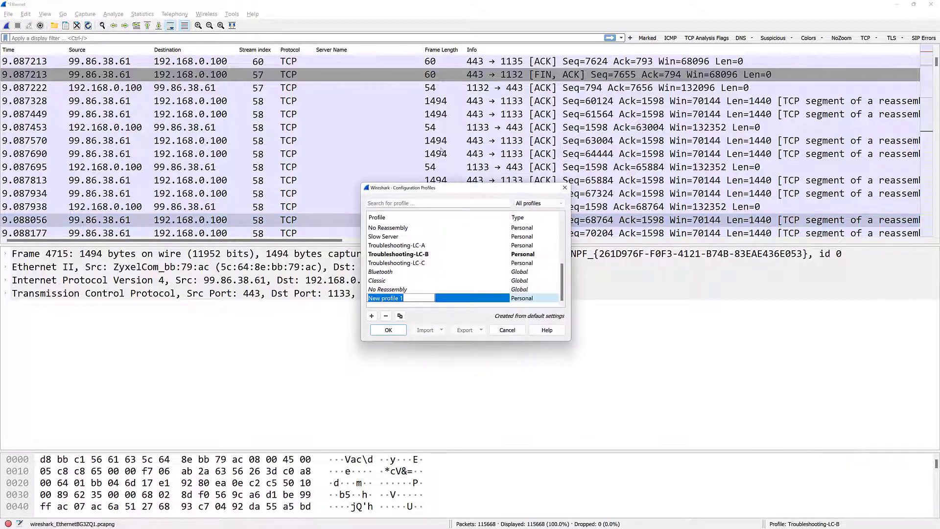
type("T")
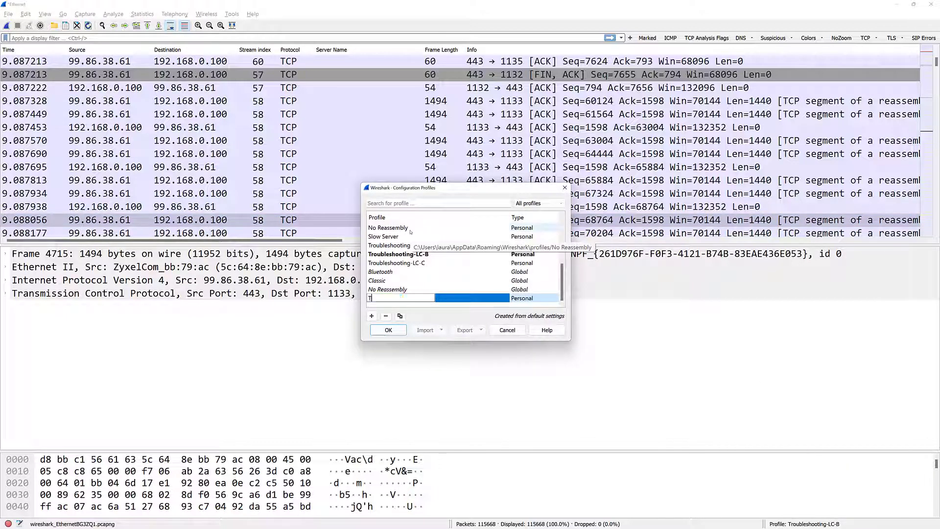
type("EMPLATE")
left_click(389, 329)
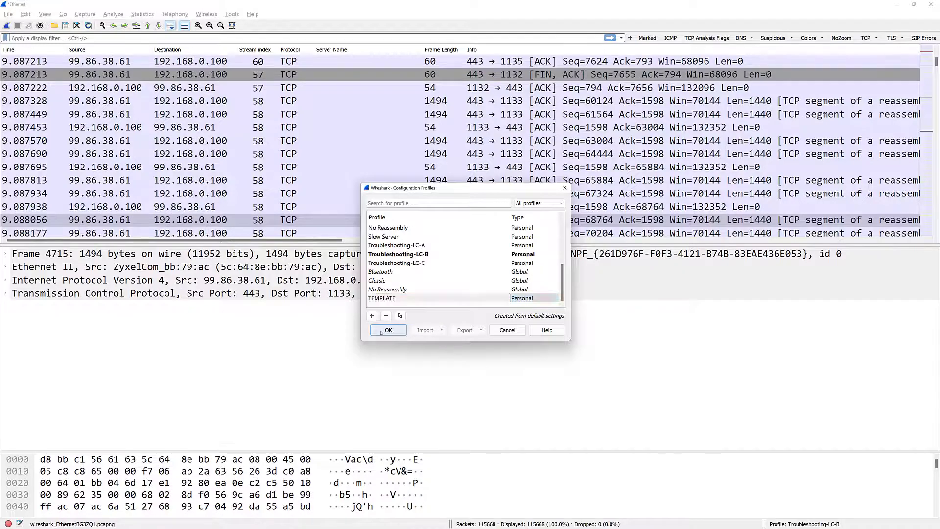
left_click(386, 330)
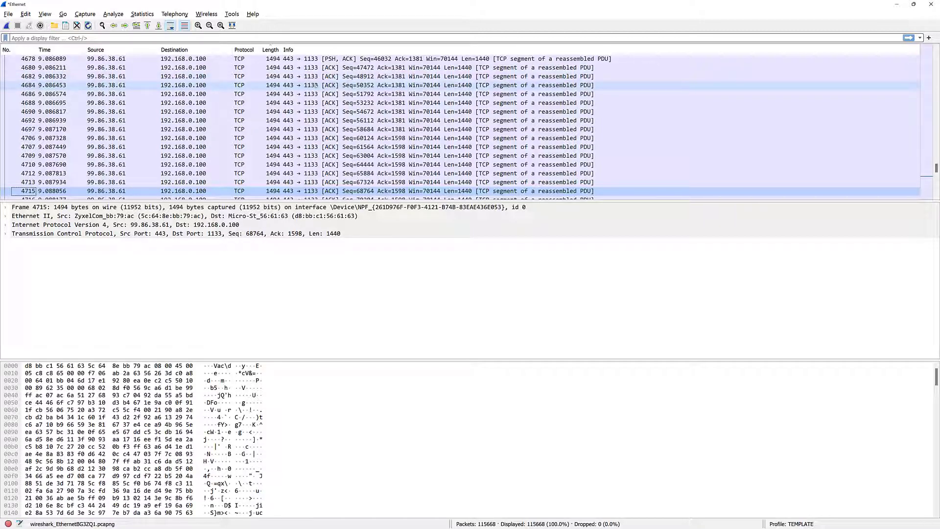
Step: Enlarge the main window text by four zoom levels and resize all packet list columns to fit their contents
left_click(198, 26)
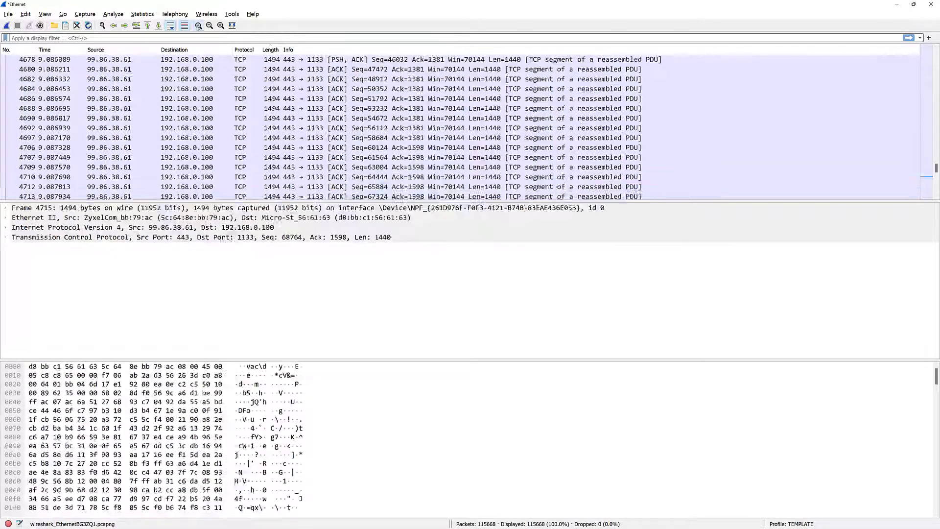
left_click(198, 26)
left_click(198, 26)
left_click(198, 26)
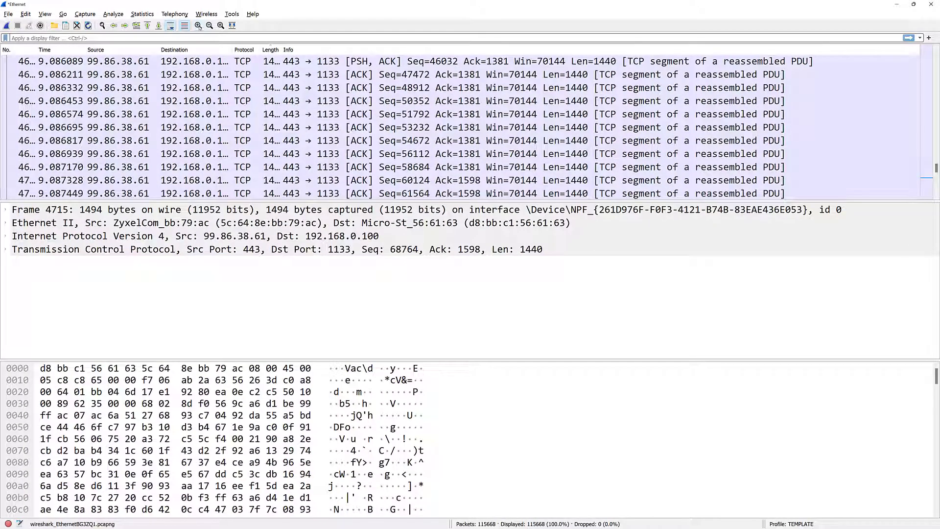
left_click(232, 26)
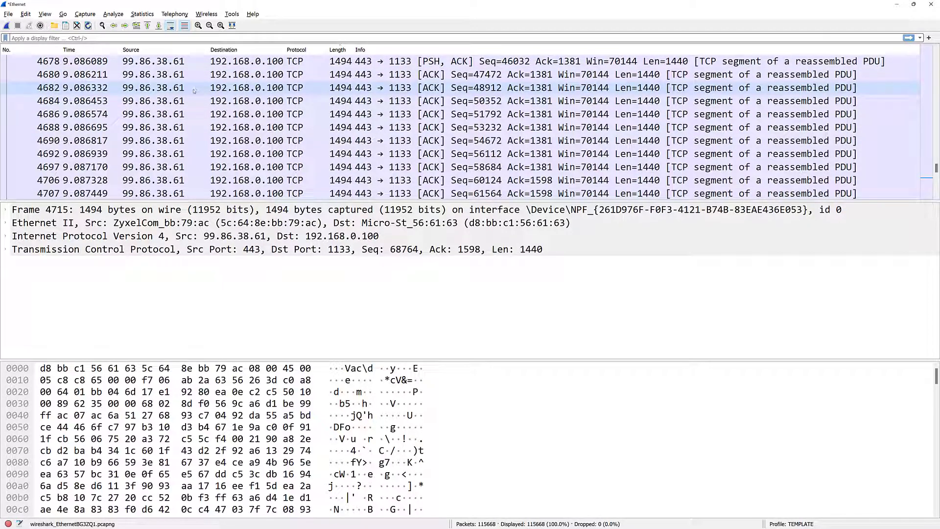
Step: Copy the filter buttons from the Troubleshooting-LC-B profile into the TEMPLATE profile's preferences and apply them
left_click(29, 16)
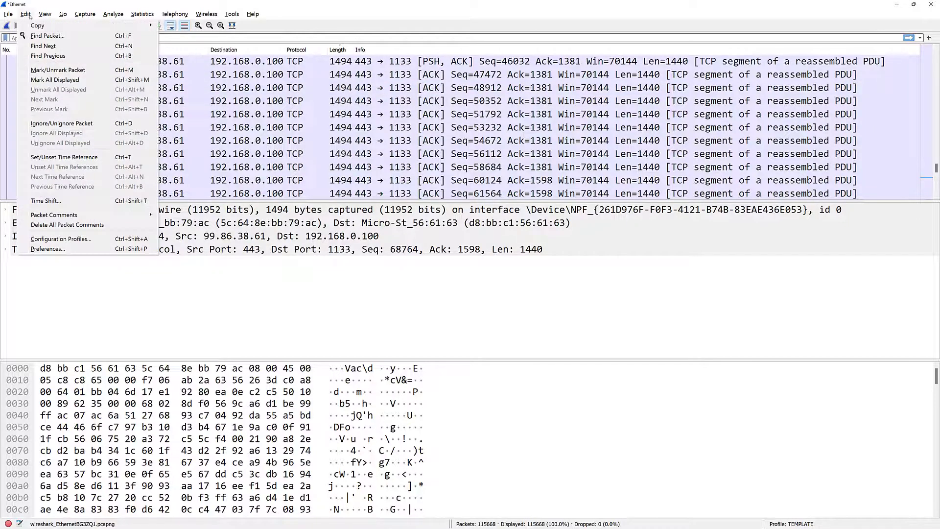
left_click(88, 250)
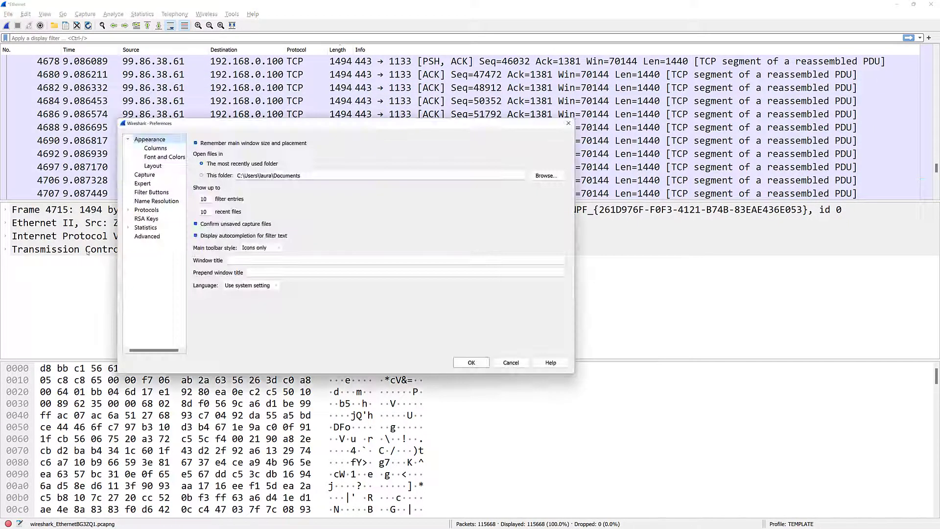
left_click(172, 196)
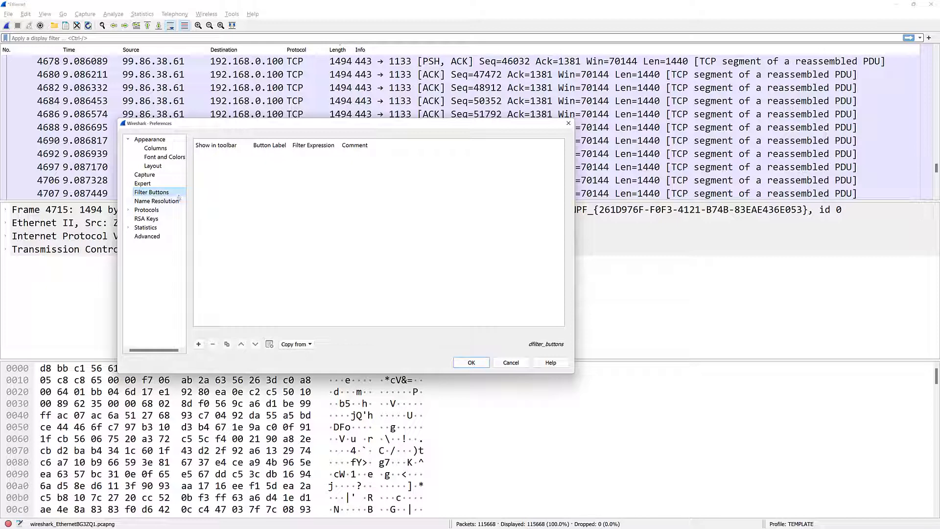
left_click(309, 345)
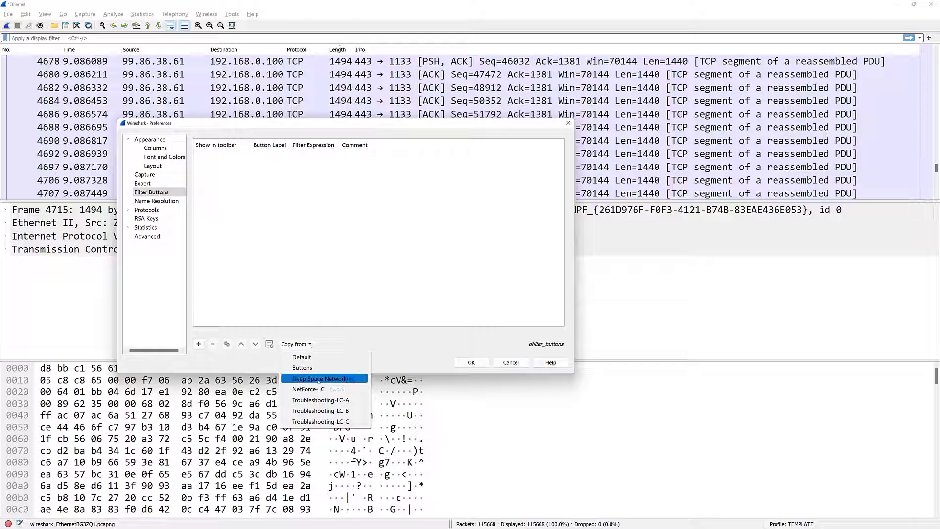
left_click(309, 412)
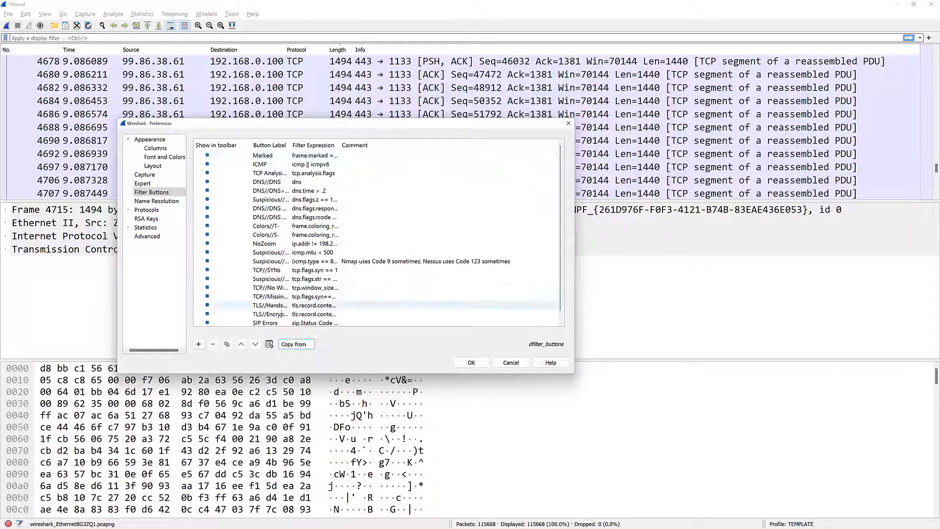
left_click(469, 363)
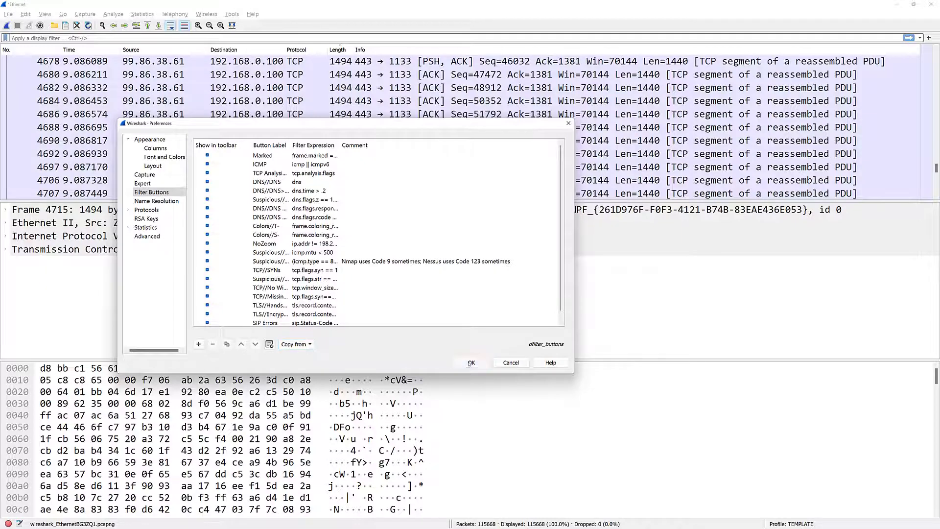
left_click(164, 368)
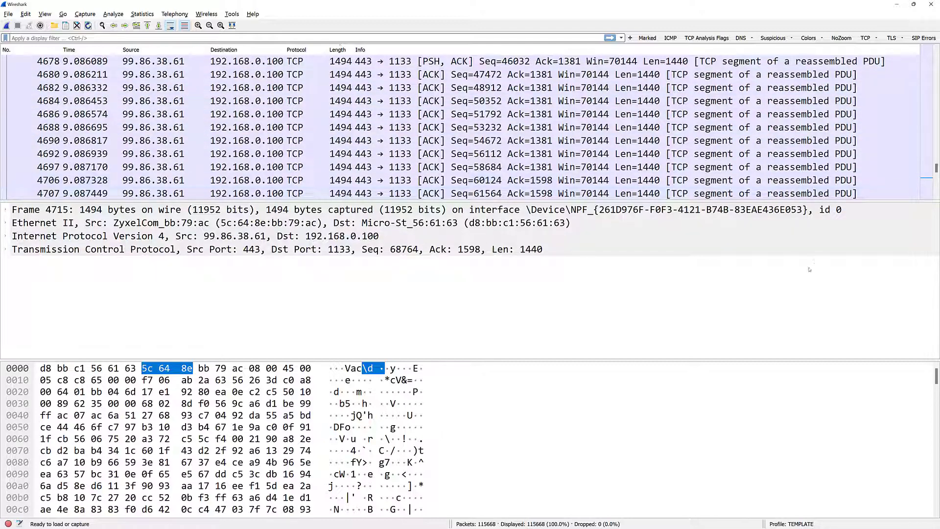
right_click(788, 524)
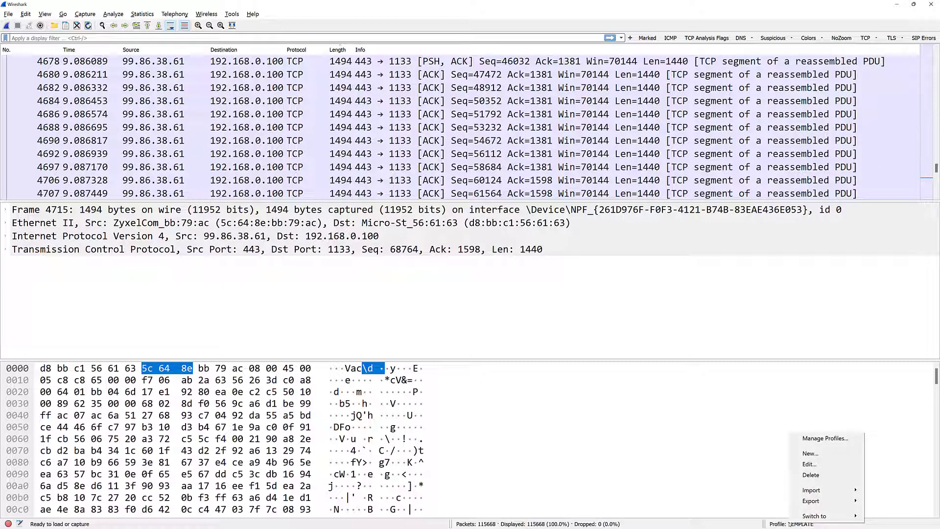
left_click(815, 455)
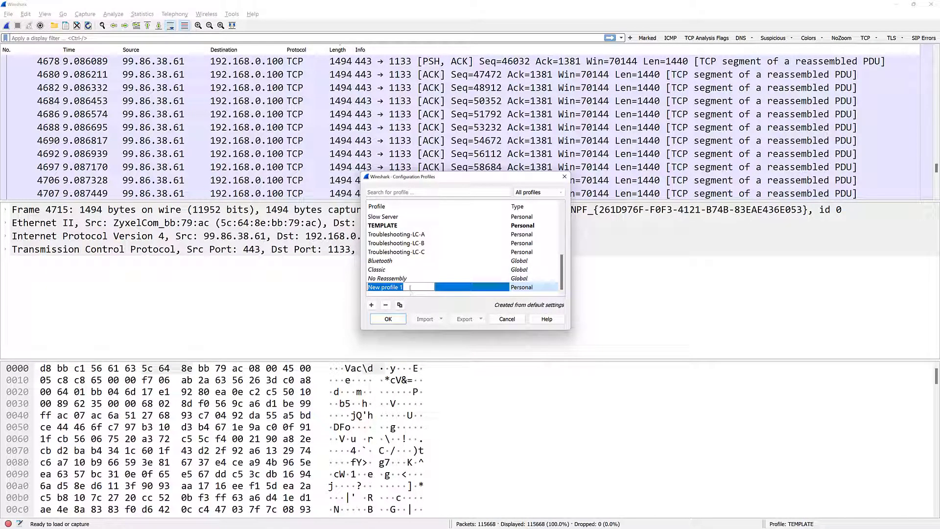
left_click(506, 318)
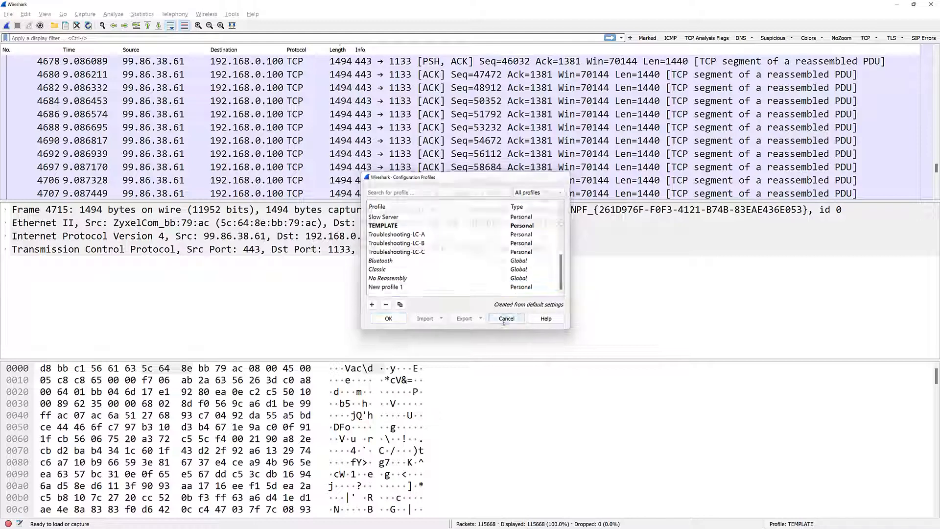
Step: Duplicate the TEMPLATE profile, name the copy New Profile for Sample Class, and switch to it
right_click(799, 523)
left_click(832, 440)
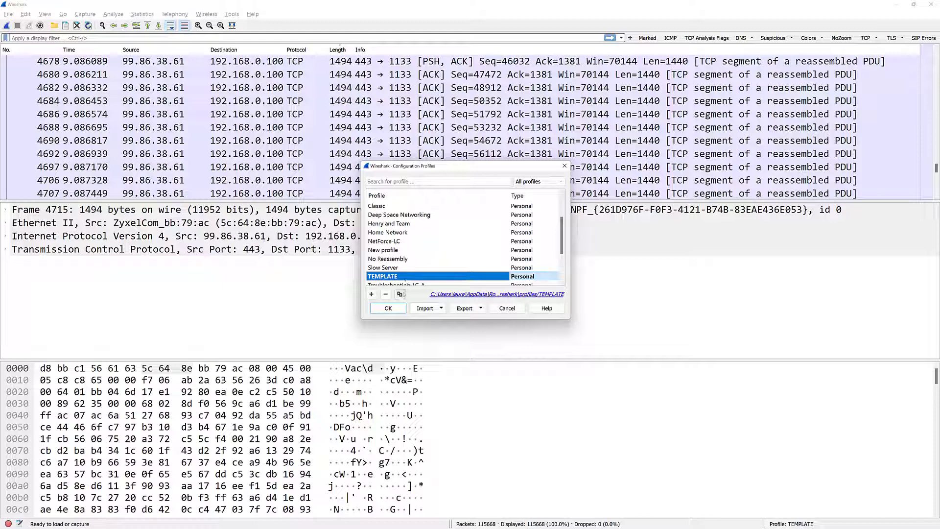
left_click(400, 294)
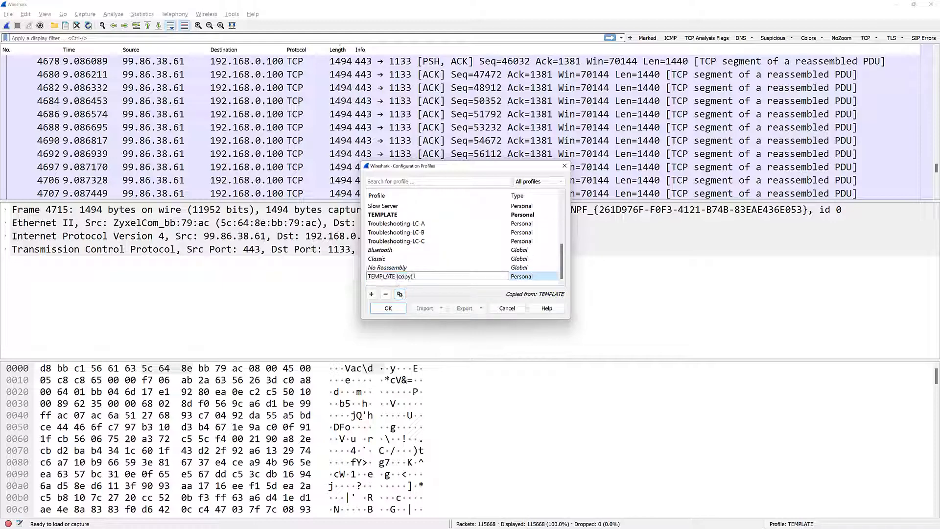
type("New Profile for Sample Class")
left_click(400, 311)
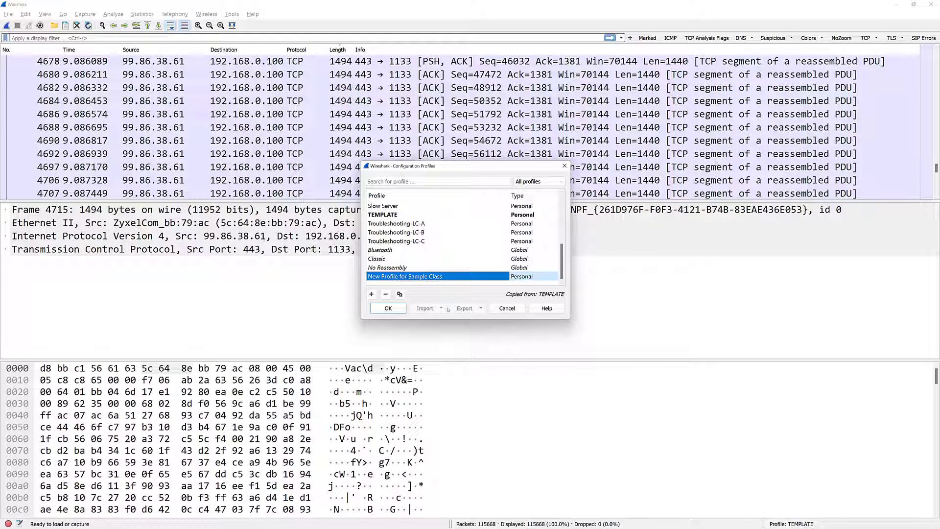
left_click(388, 308)
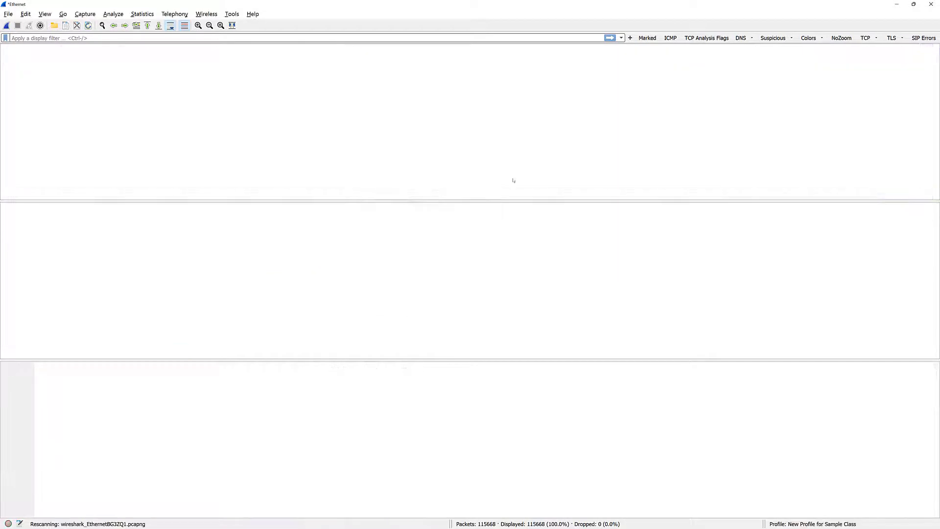